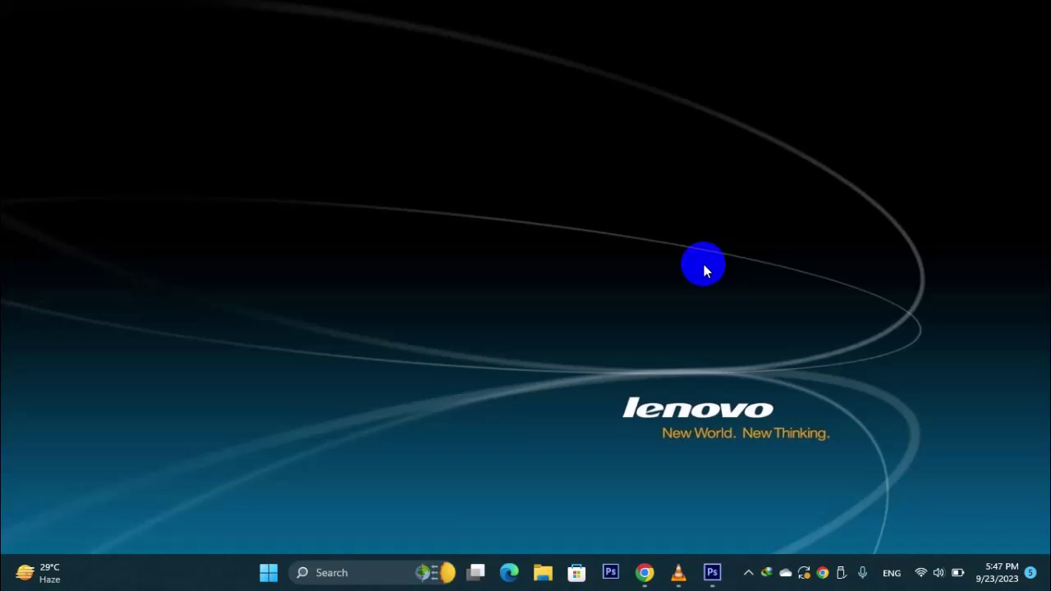
# - Open the park portrait photo in Photoshop
pyautogui.click(712, 572)
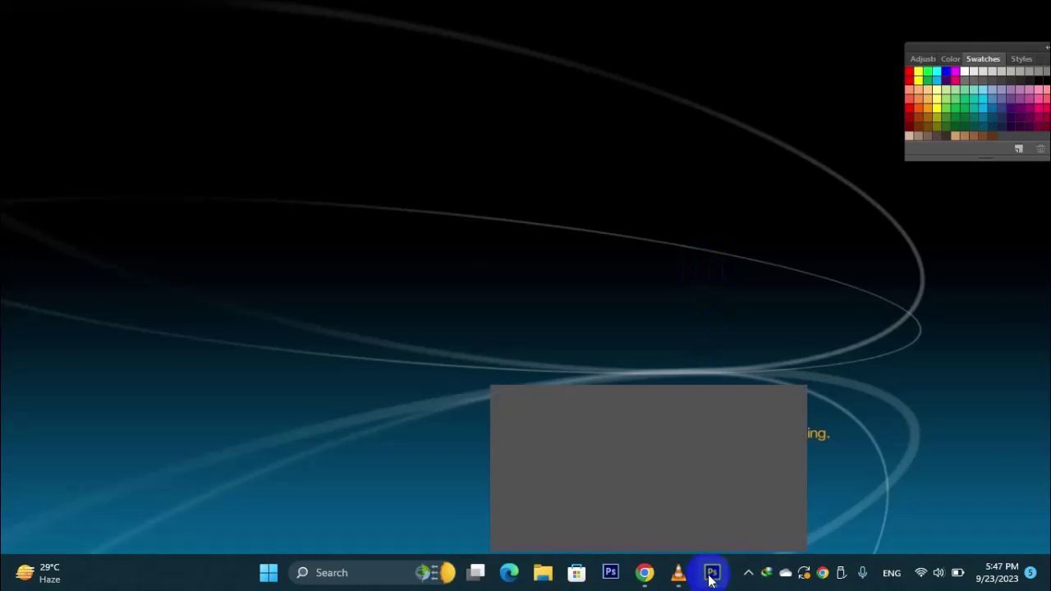
pyautogui.doubleClick(554, 278)
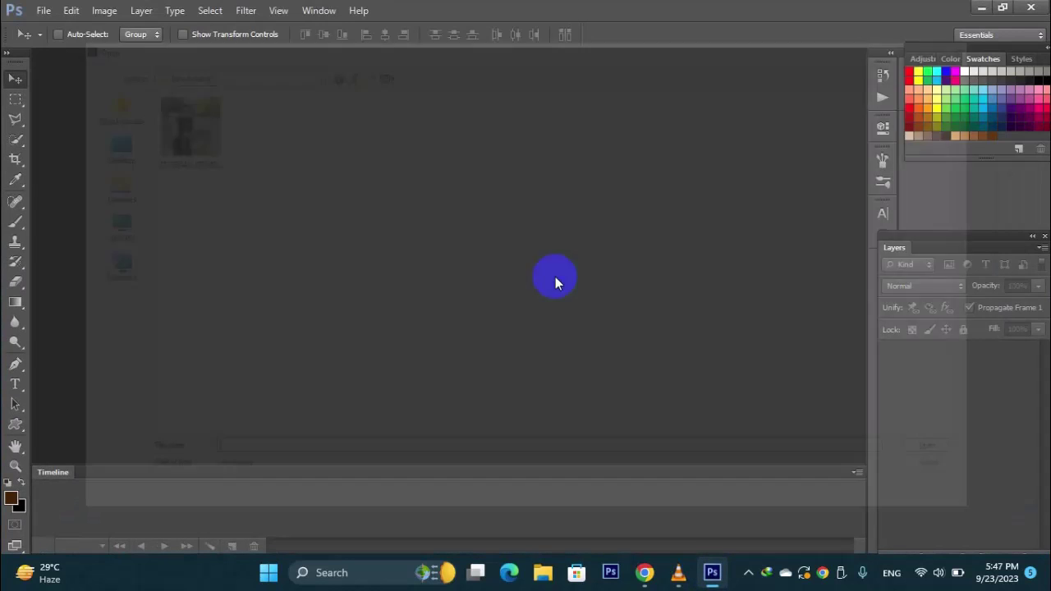
pyautogui.click(135, 112)
pyautogui.doubleClick(136, 112)
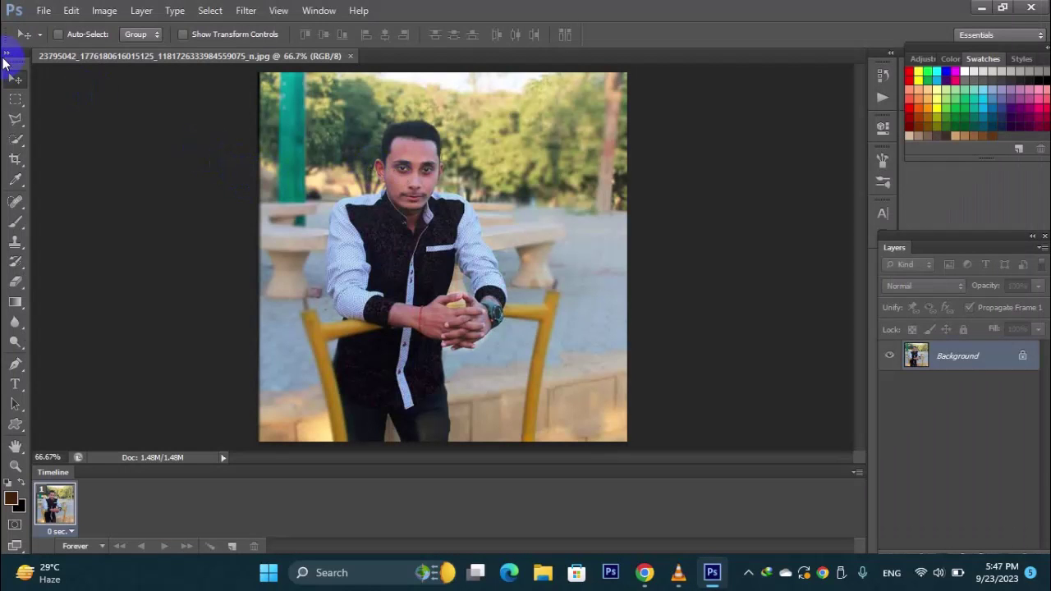
# - Crop the photo tightly around the man's head and shoulders
pyautogui.click(15, 160)
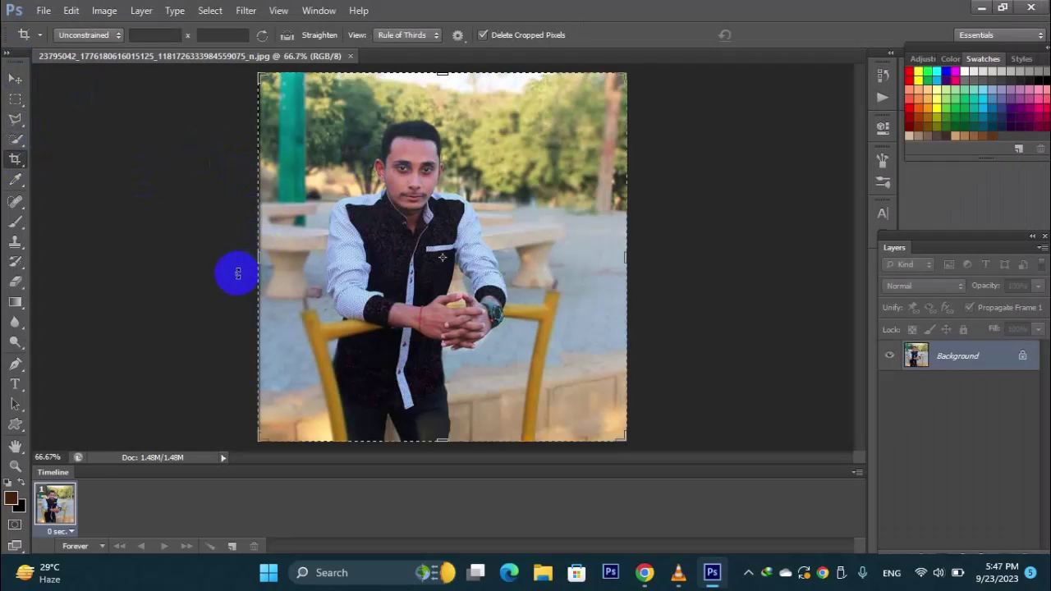
pyautogui.moveTo(259, 260); pyautogui.dragTo(313, 262)
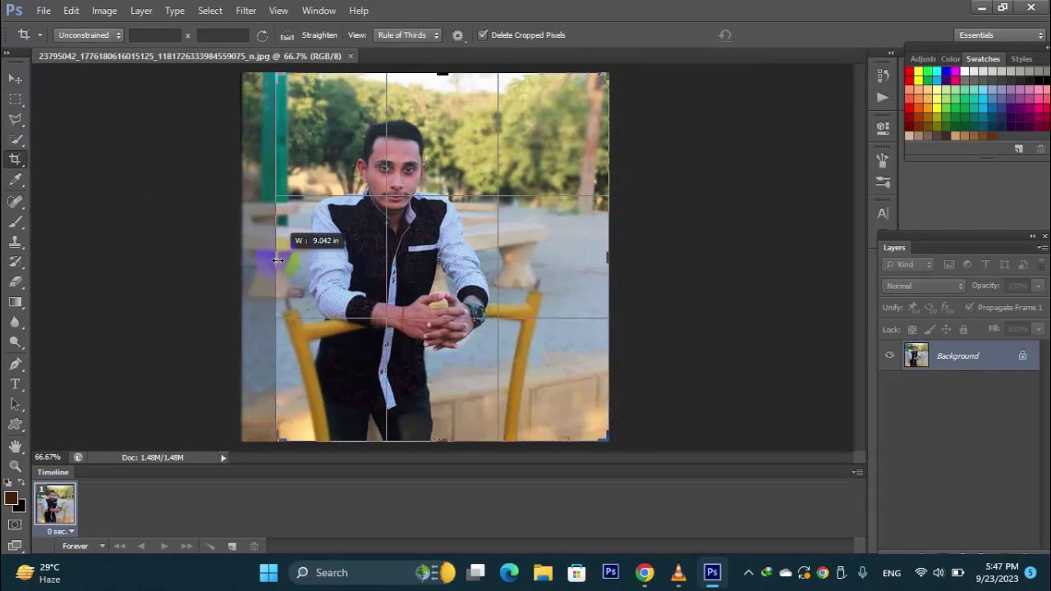
pyautogui.moveTo(573, 259); pyautogui.dragTo(481, 263)
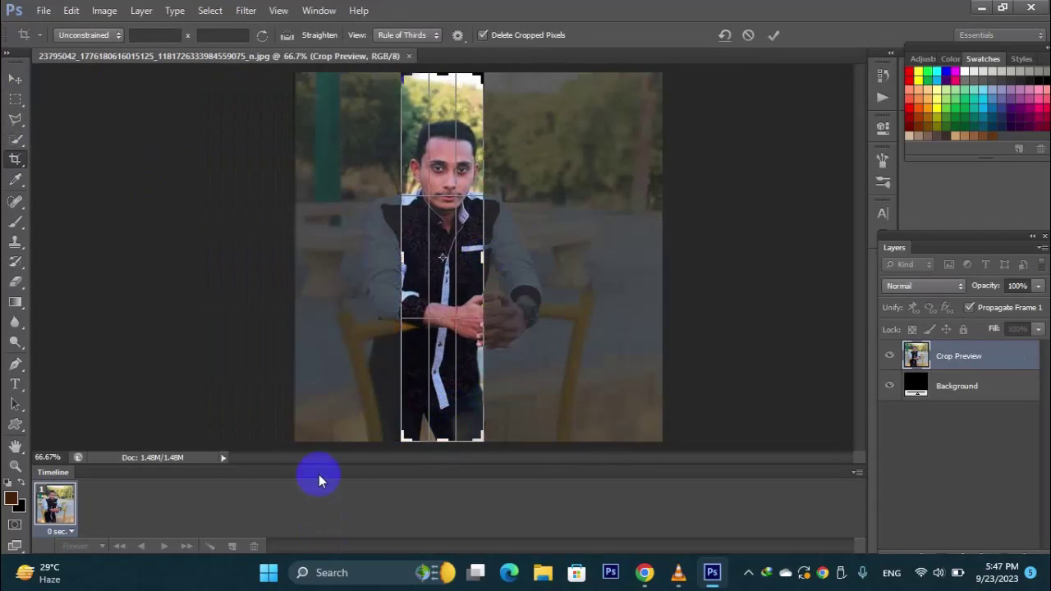
pyautogui.moveTo(443, 442); pyautogui.dragTo(448, 201)
pyautogui.press('Return')
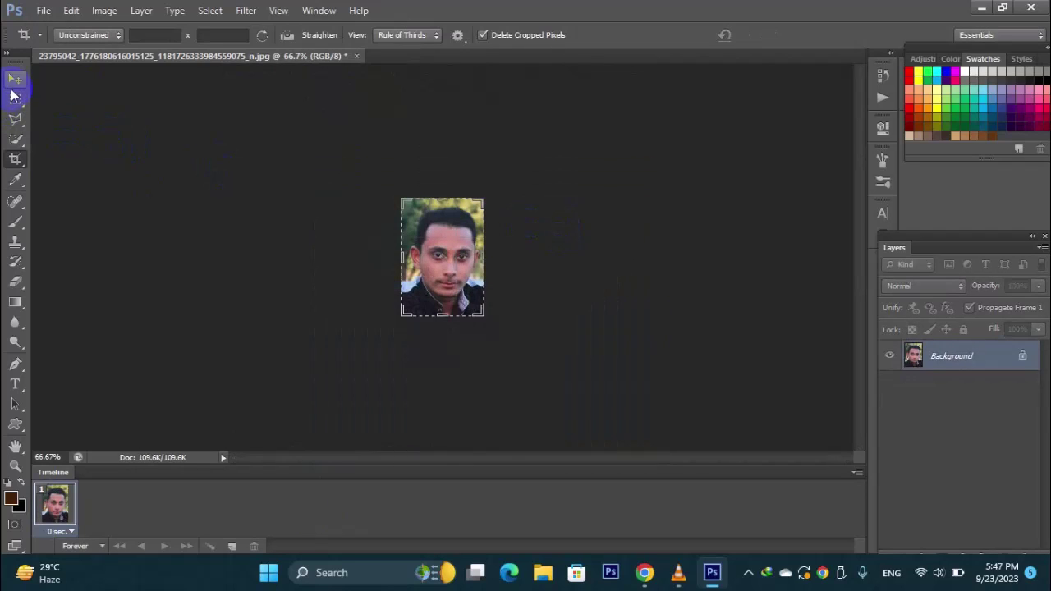
pyautogui.click(15, 79)
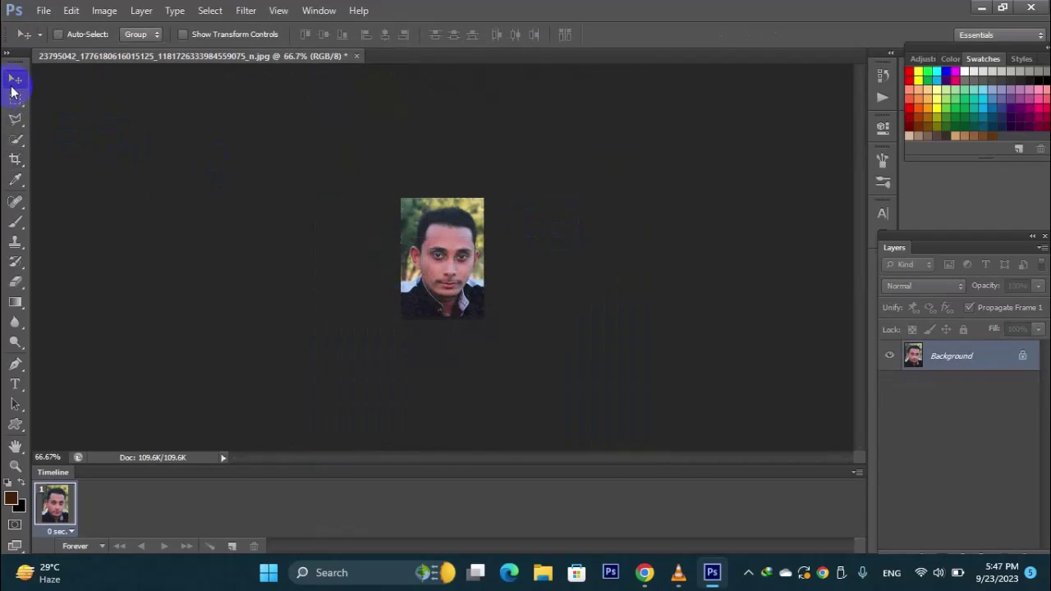
# - Resize the cropped portrait to 500 pixels wide (500 × 713) with proportions constrained
pyautogui.click(104, 11)
pyautogui.click(509, 9)
pyautogui.hotkey('ctrl', 'alt', 'i')
pyautogui.write('6')
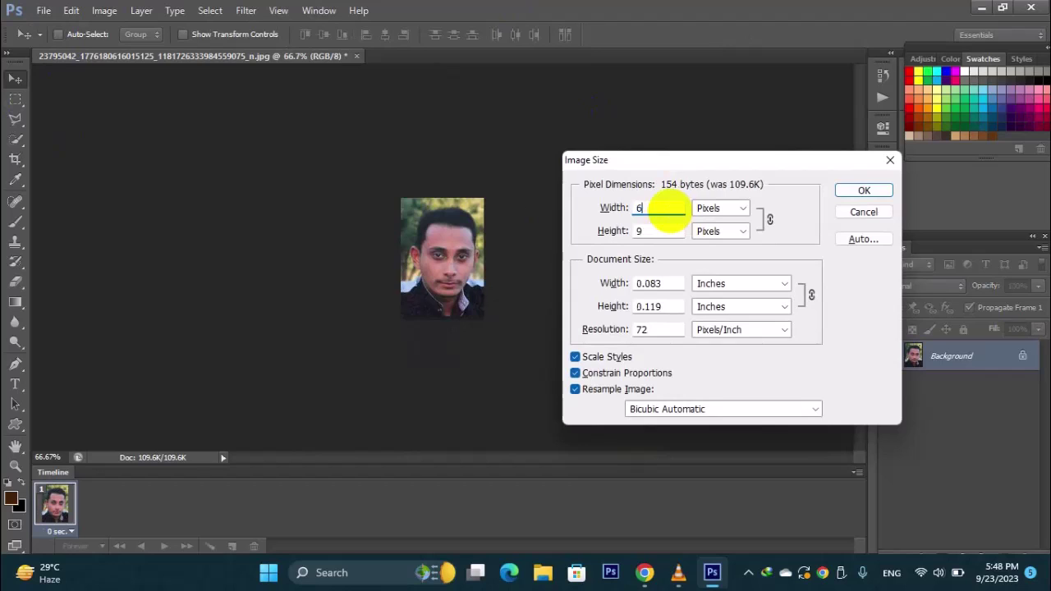
pyautogui.press('BackSpace')
pyautogui.write('500')
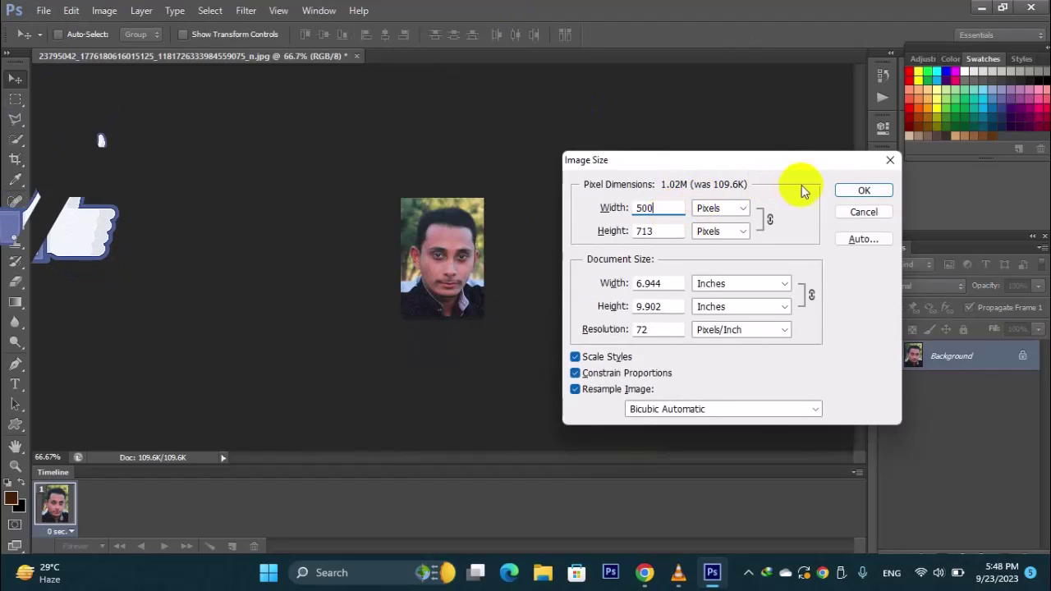
pyautogui.click(862, 190)
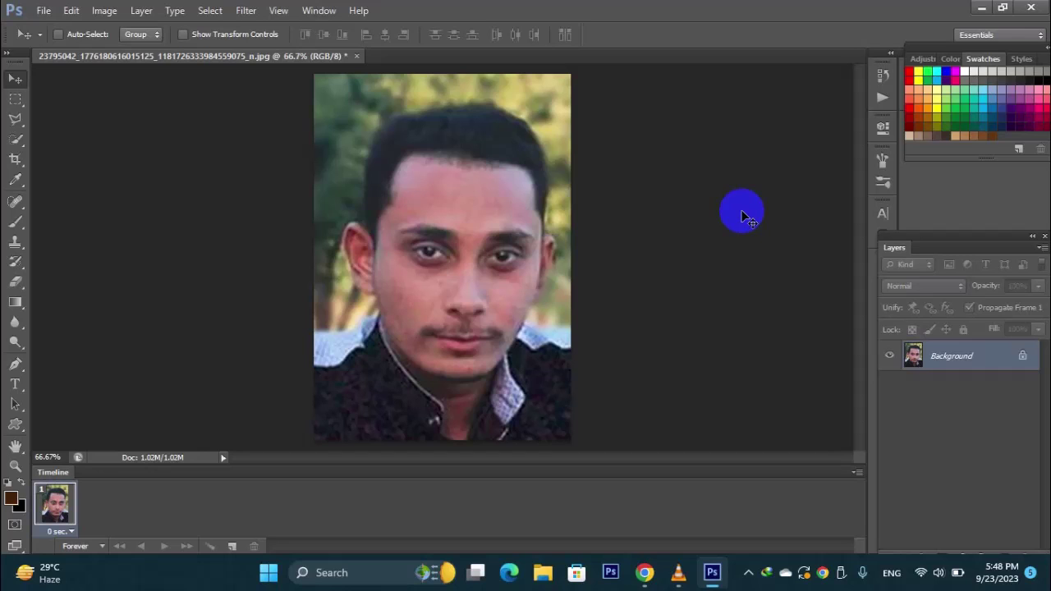
# - Save the portrait as 11.jpg at JPEG quality 12 Maximum and bring up the GFPGAN page
pyautogui.click(44, 10)
pyautogui.click(94, 195)
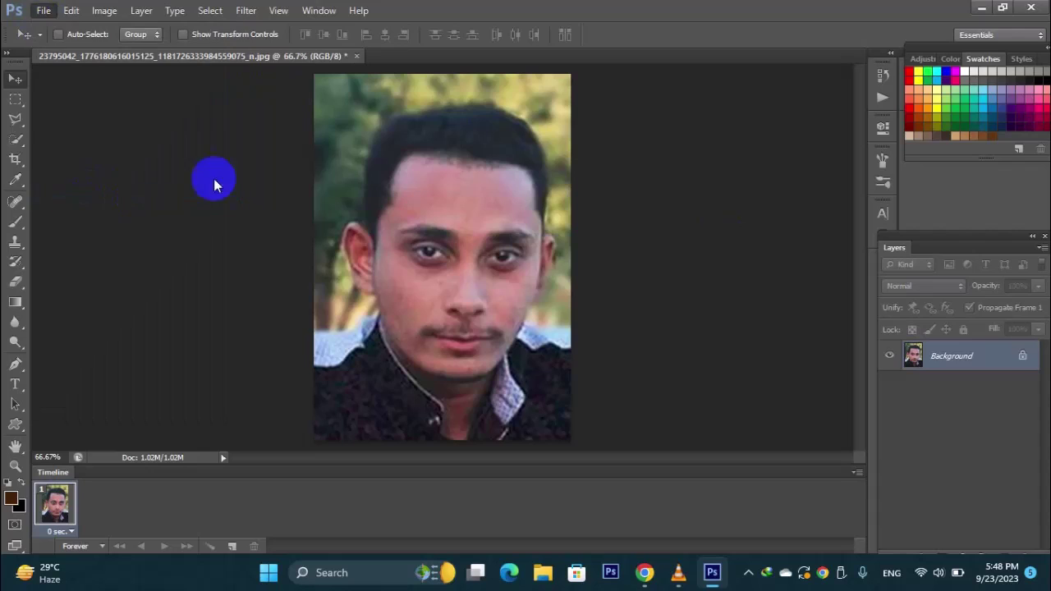
pyautogui.write('11')
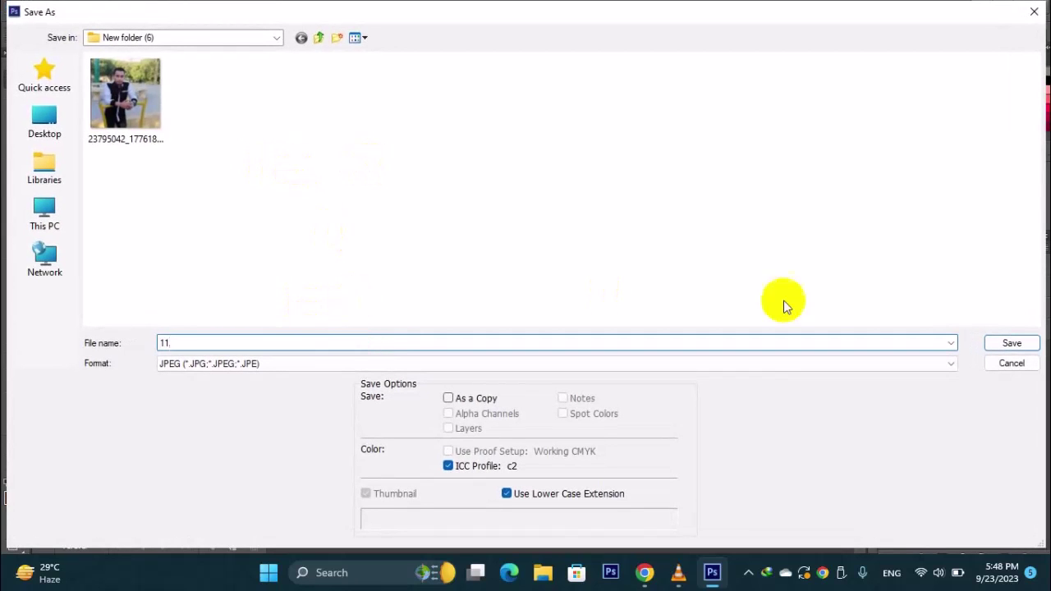
pyautogui.click(1015, 342)
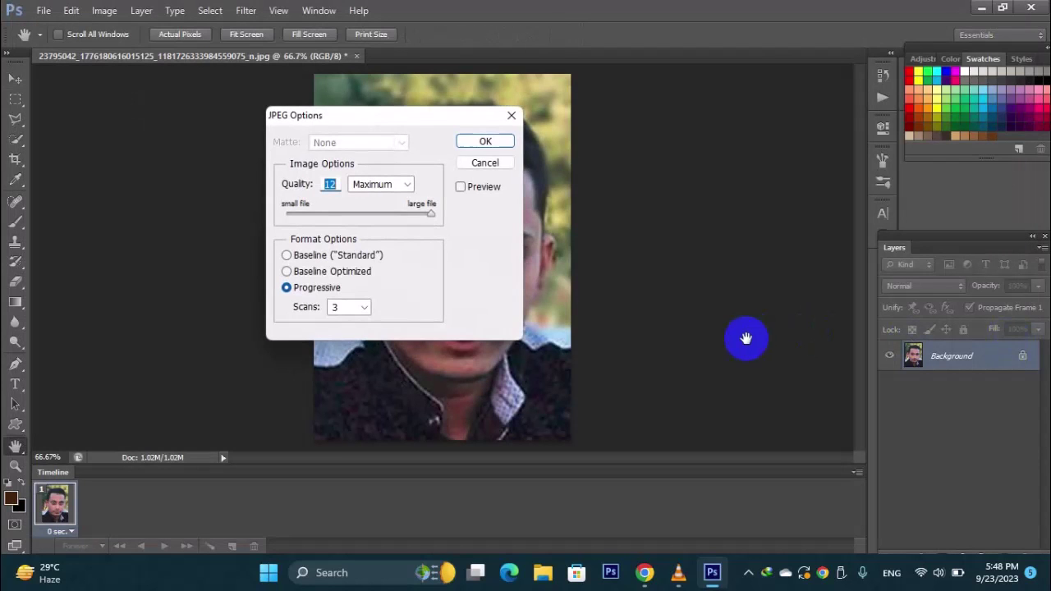
pyautogui.click(485, 141)
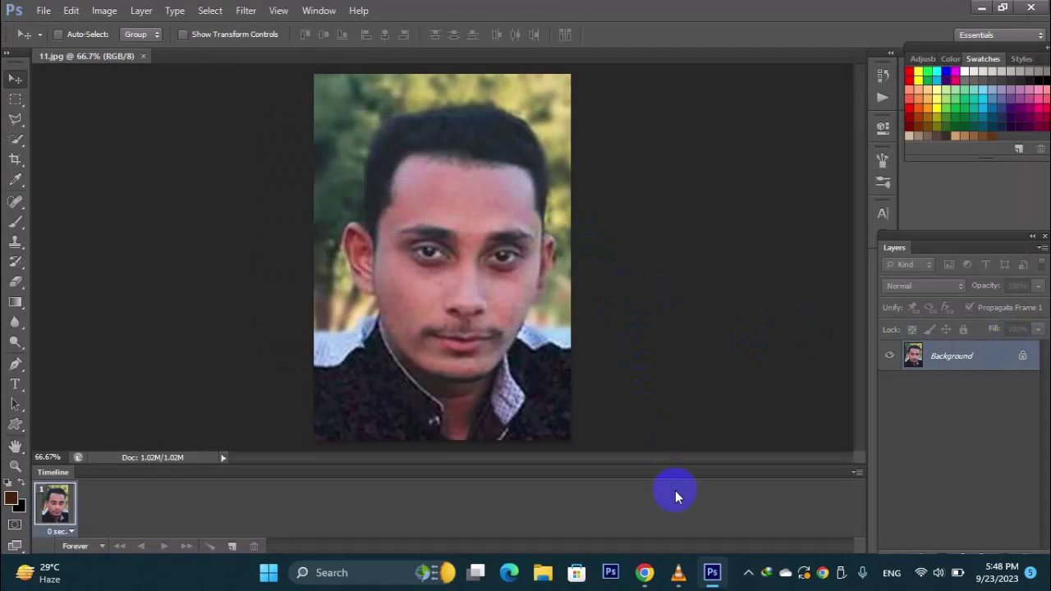
pyautogui.click(645, 574)
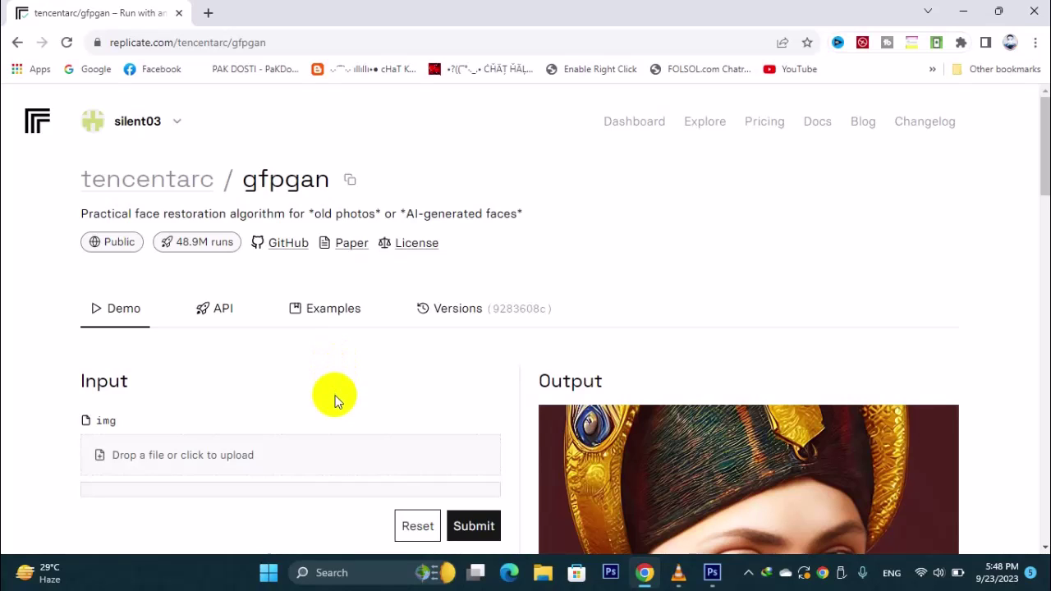
# - Upload 11.jpg to Replicate's GFPGAN, submit it, and view the restored output
pyautogui.click(275, 455)
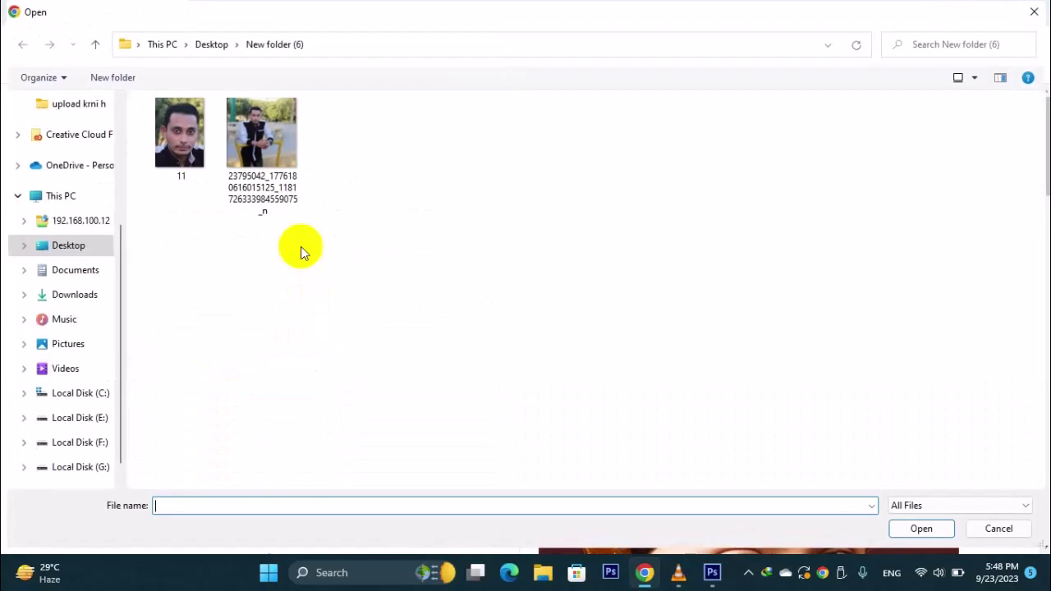
pyautogui.click(189, 162)
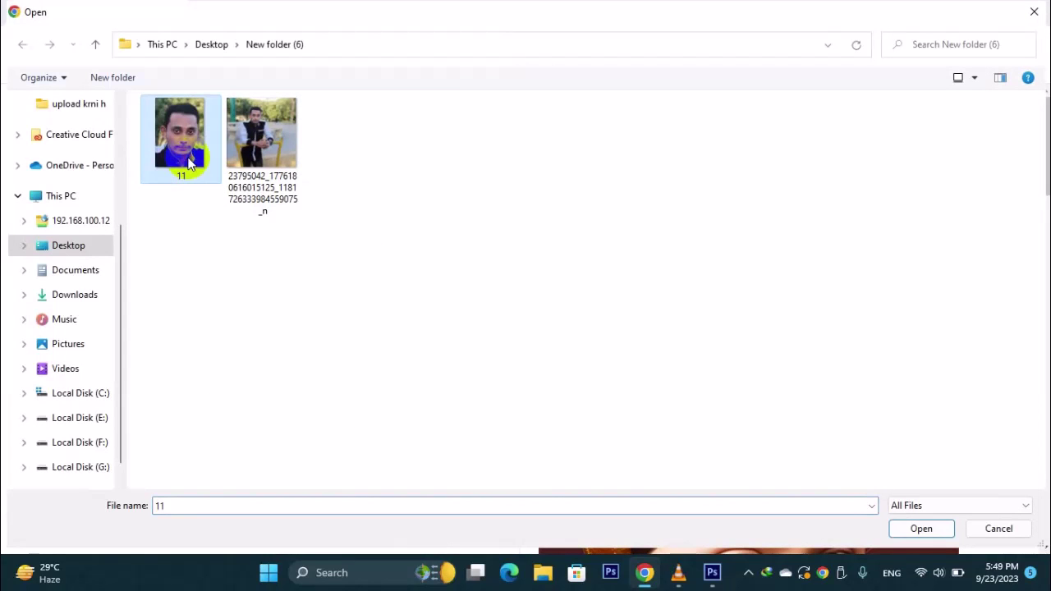
pyautogui.doubleClick(189, 163)
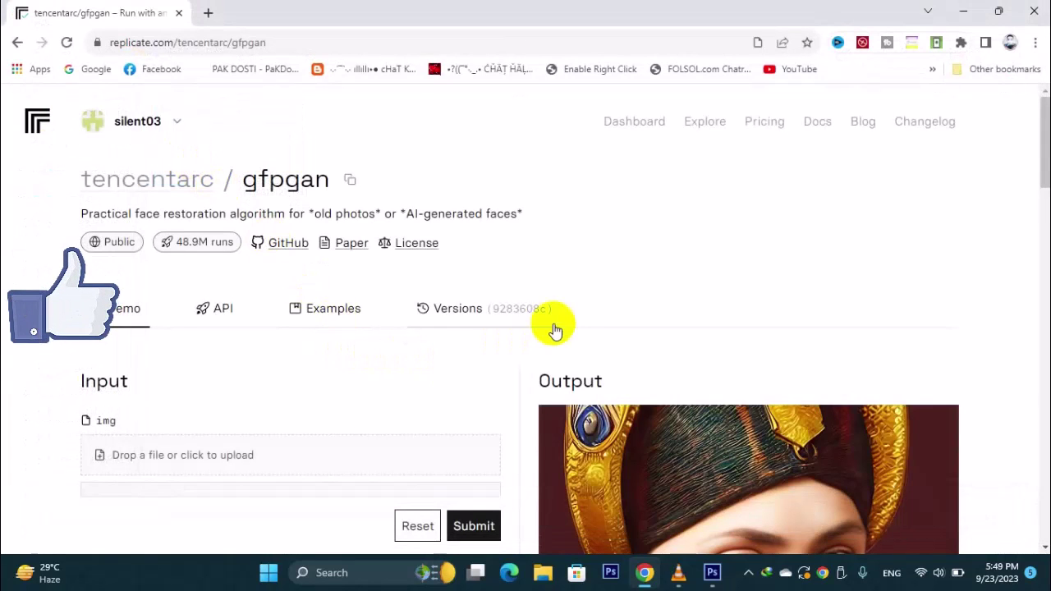
pyautogui.moveTo(1043, 131); pyautogui.dragTo(1044, 238)
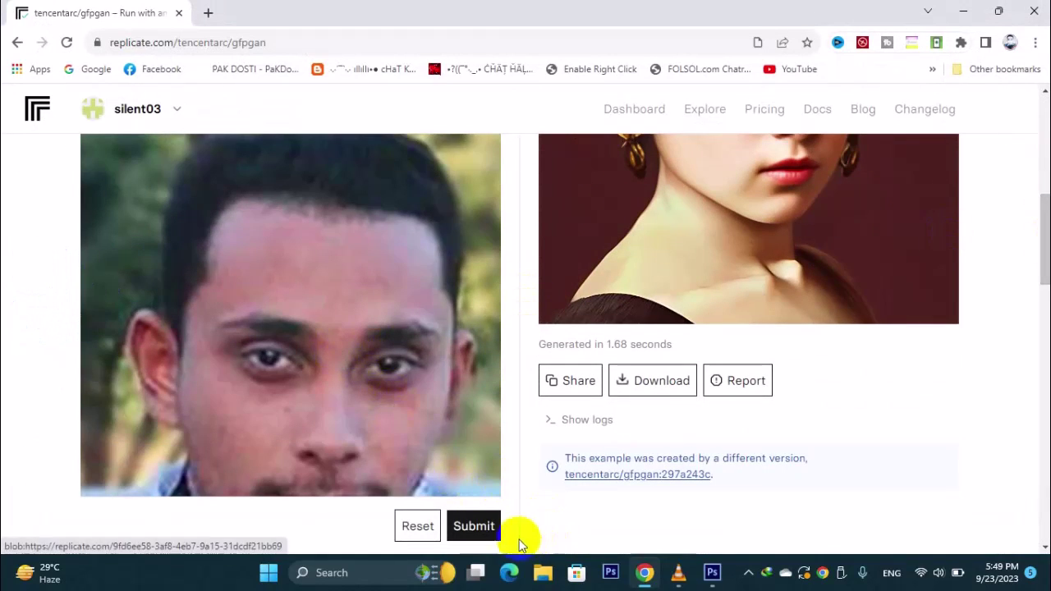
pyautogui.click(495, 534)
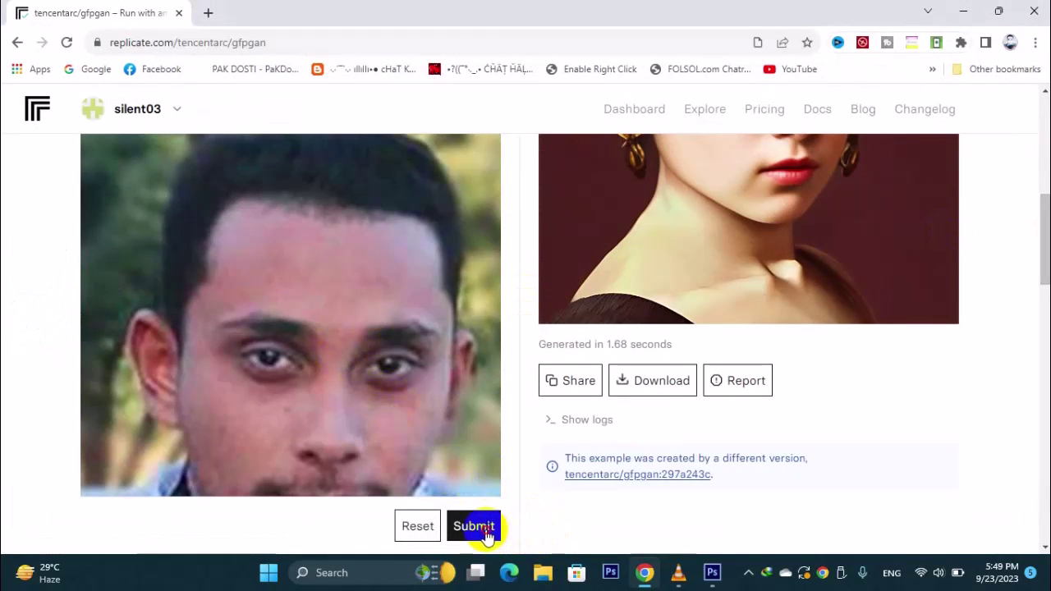
pyautogui.moveTo(1043, 271); pyautogui.dragTo(1044, 220)
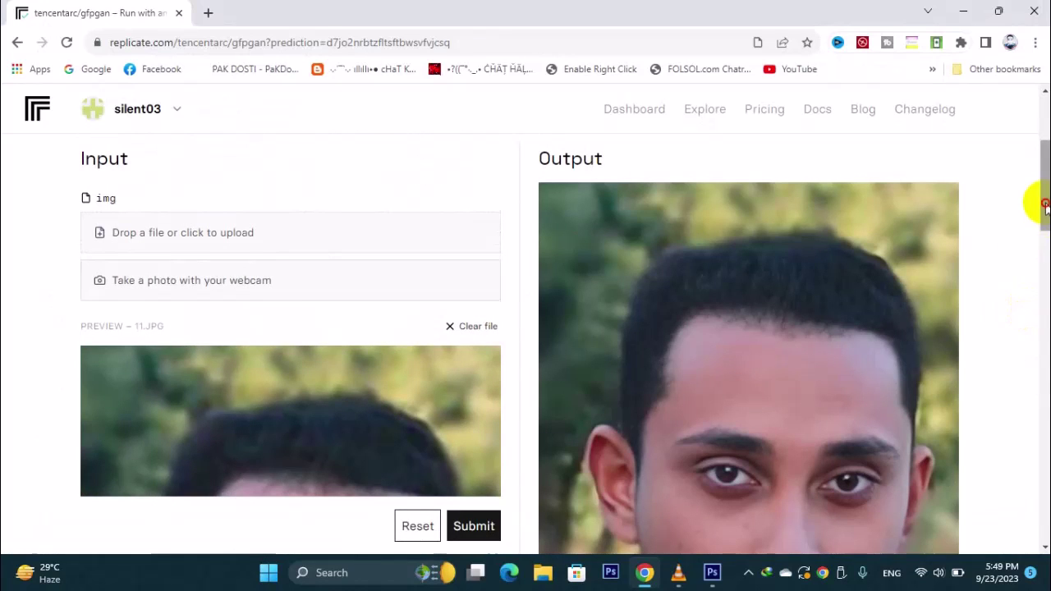
# - Save the enhanced 1000×1426 out.jpg from its own tab and return to Photoshop
pyautogui.moveTo(1044, 206); pyautogui.dragTo(1040, 233)
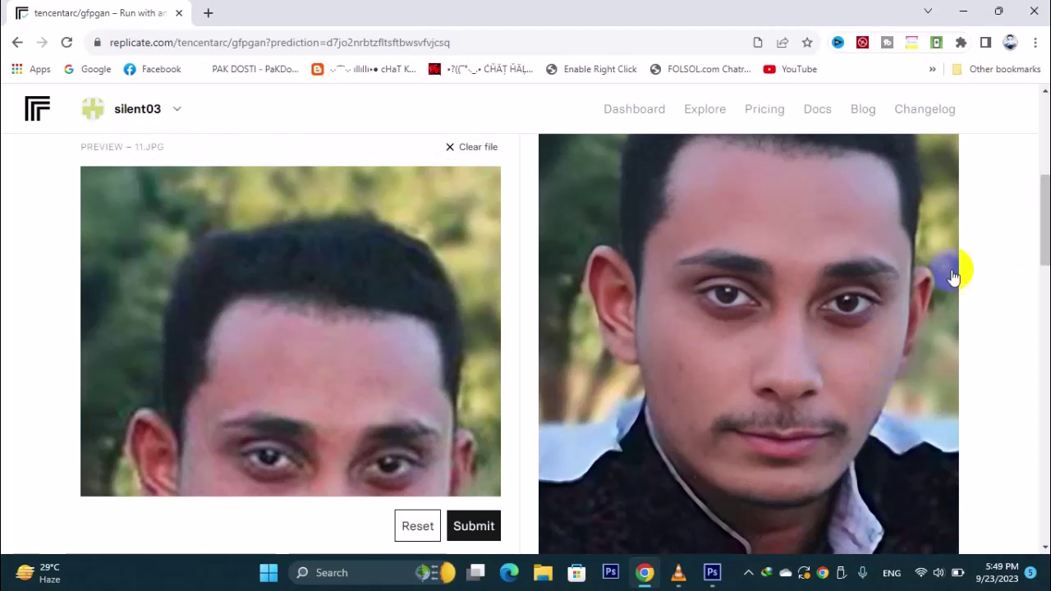
pyautogui.scroll(-2, 503, 412)
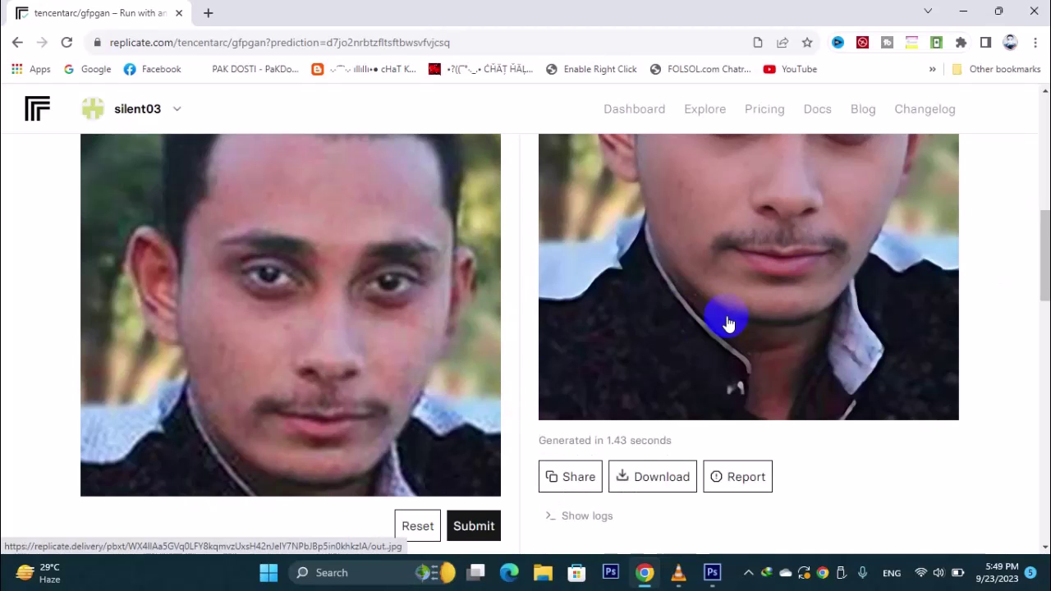
pyautogui.click(861, 290)
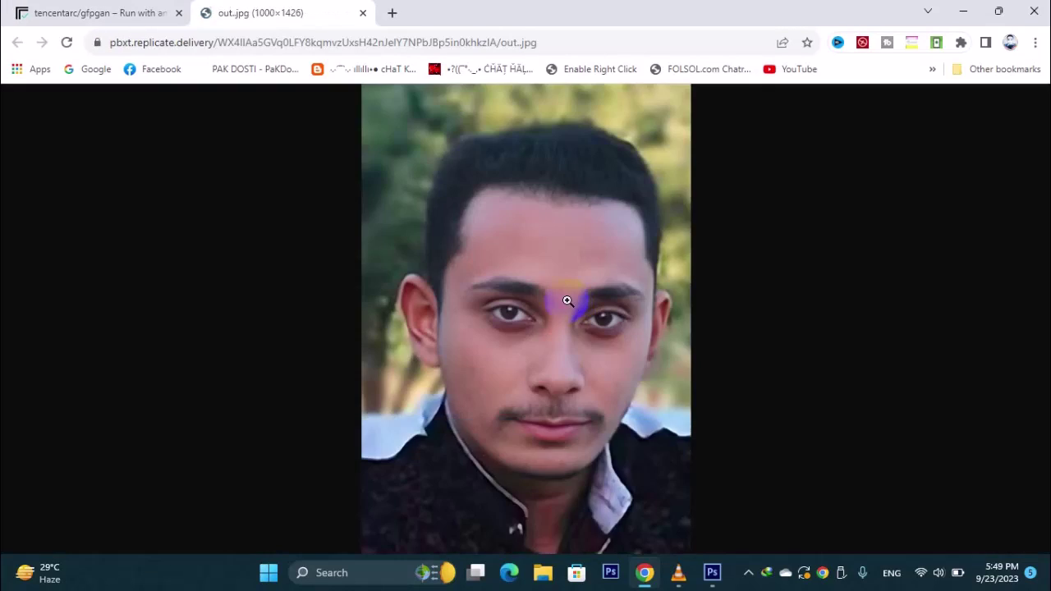
pyautogui.rightClick(567, 301)
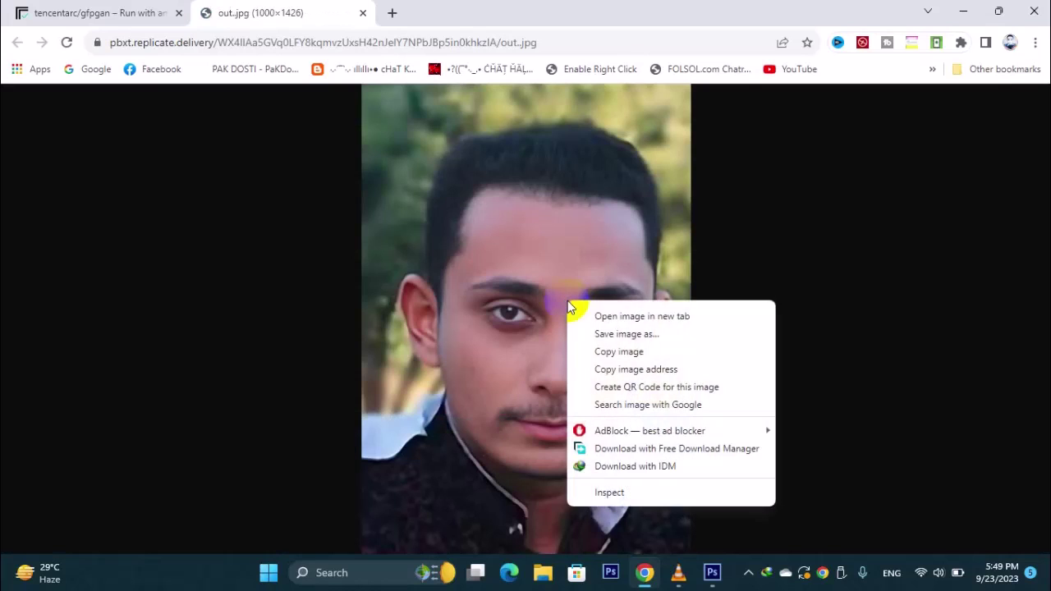
pyautogui.click(671, 333)
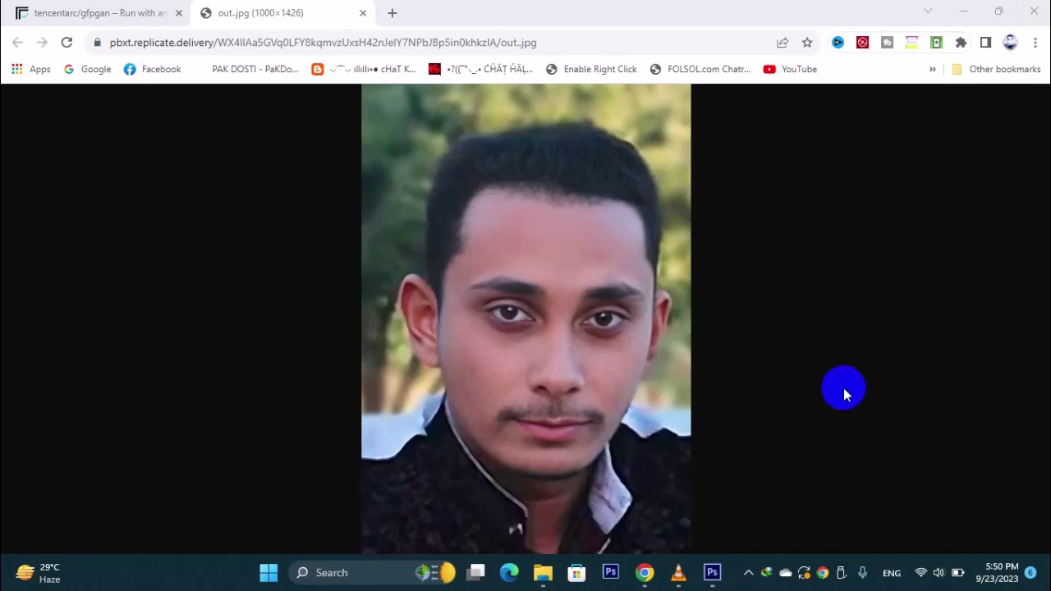
pyautogui.click(710, 580)
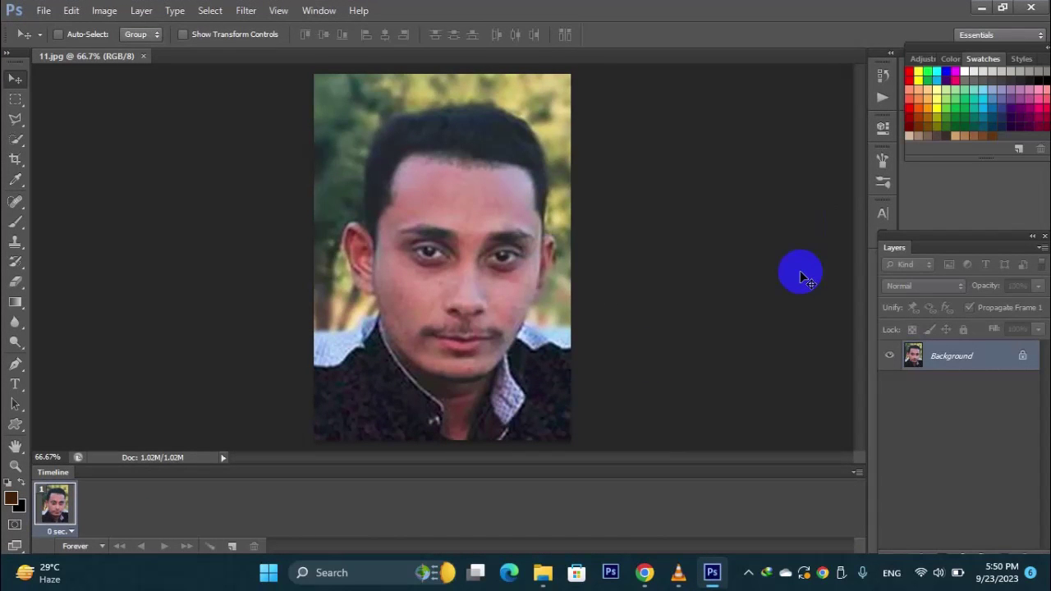
# - Open out.jpg in Photoshop and switch between its tab and 11.jpg to compare
pyautogui.doubleClick(801, 272)
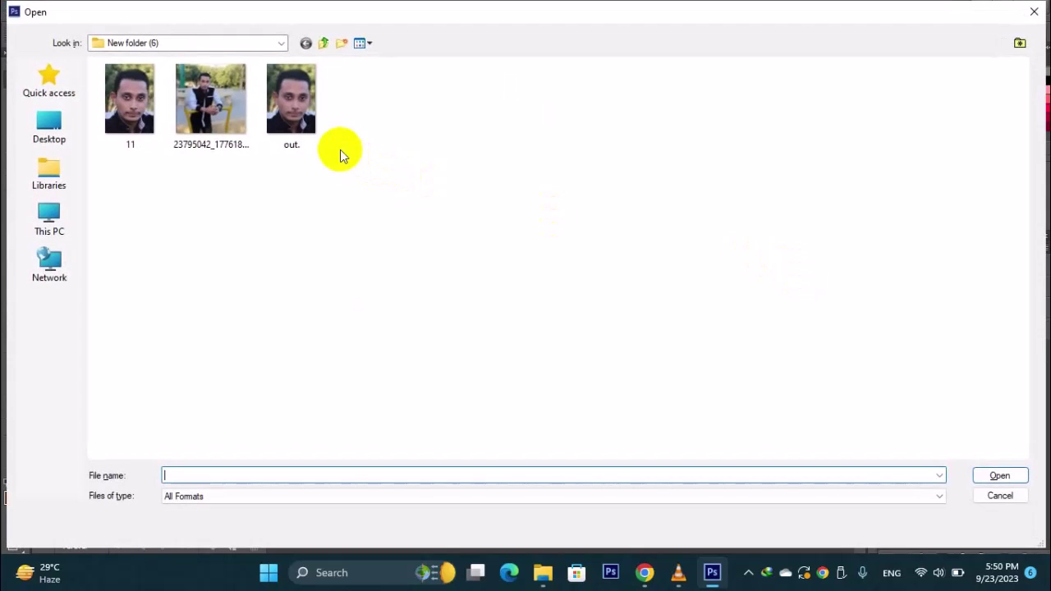
pyautogui.click(310, 125)
pyautogui.doubleClick(311, 125)
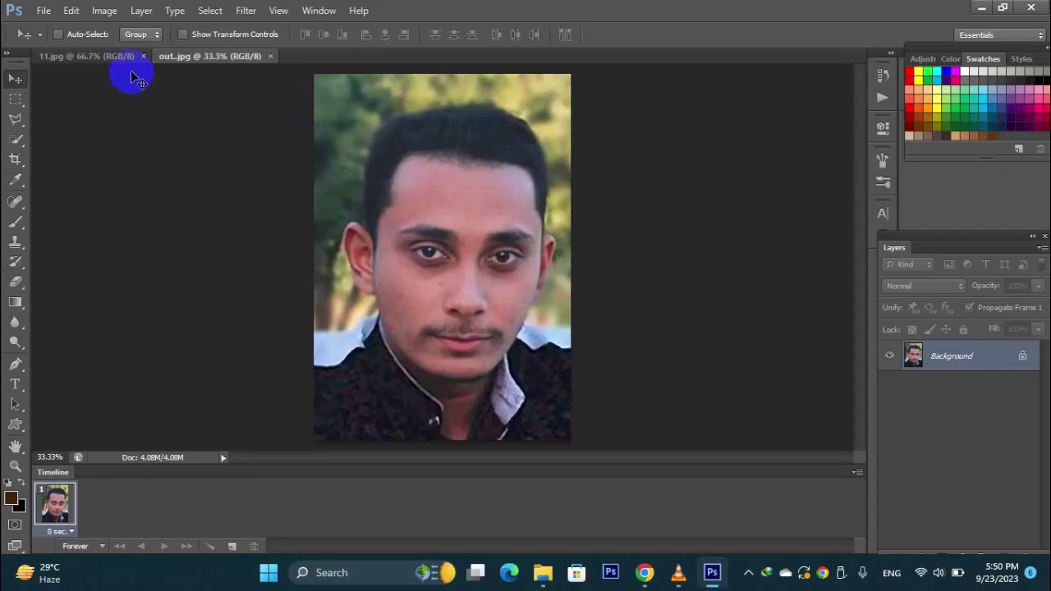
pyautogui.click(108, 58)
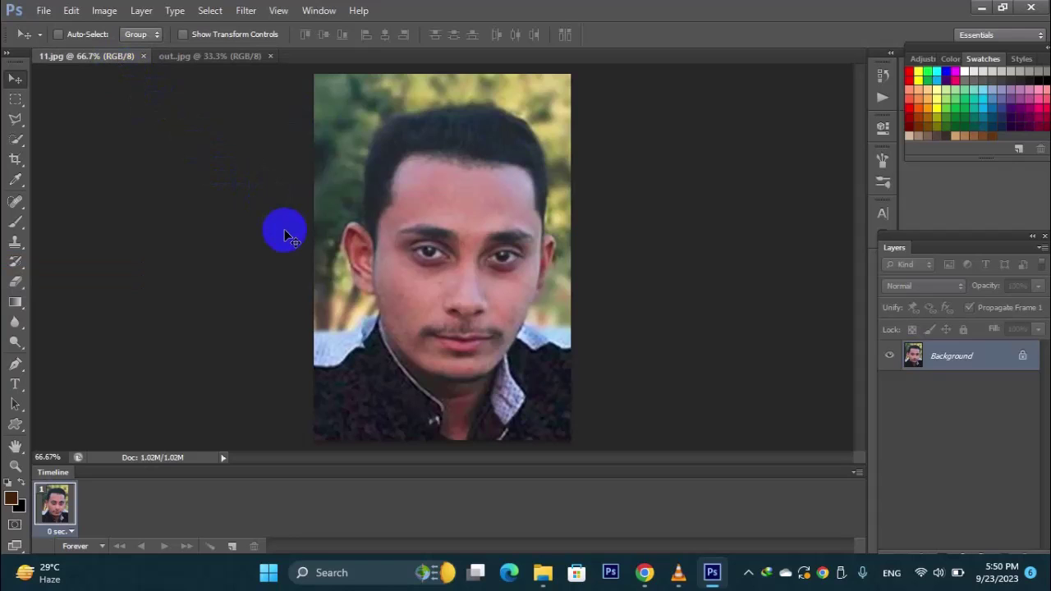
pyautogui.click(207, 58)
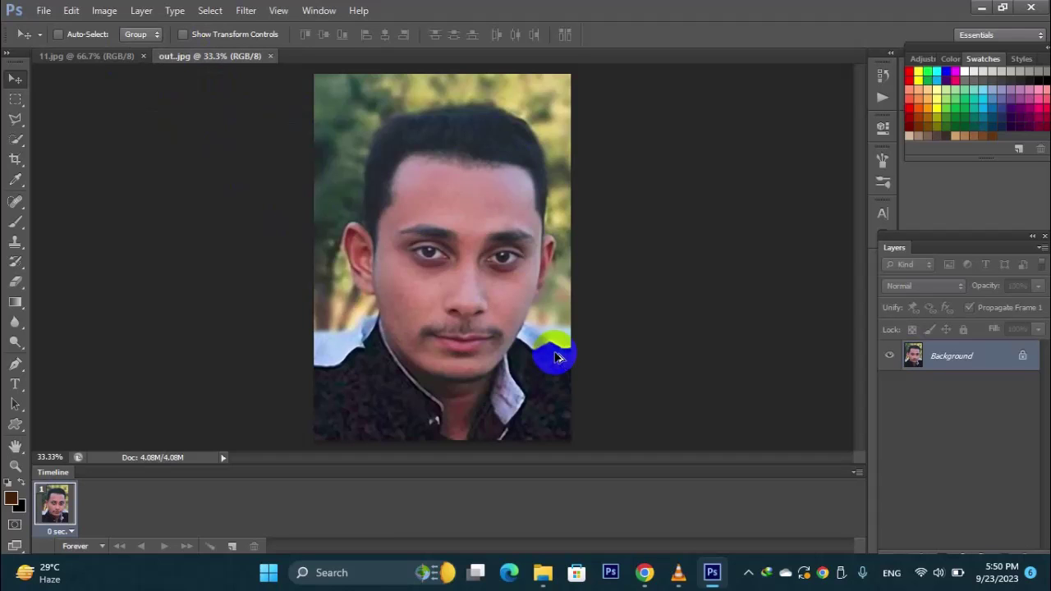
# - Check that out.jpg is 1000 × 1426 pixels in Image Size, then zoom in and back out
pyautogui.hotkey('ctrl', 'alt', 'i')
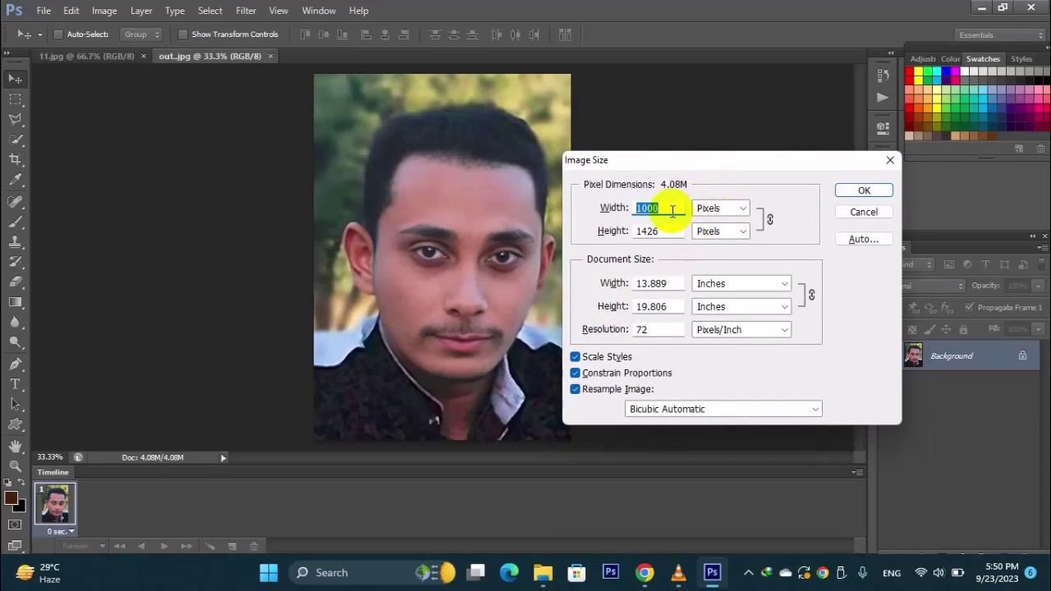
pyautogui.click(862, 192)
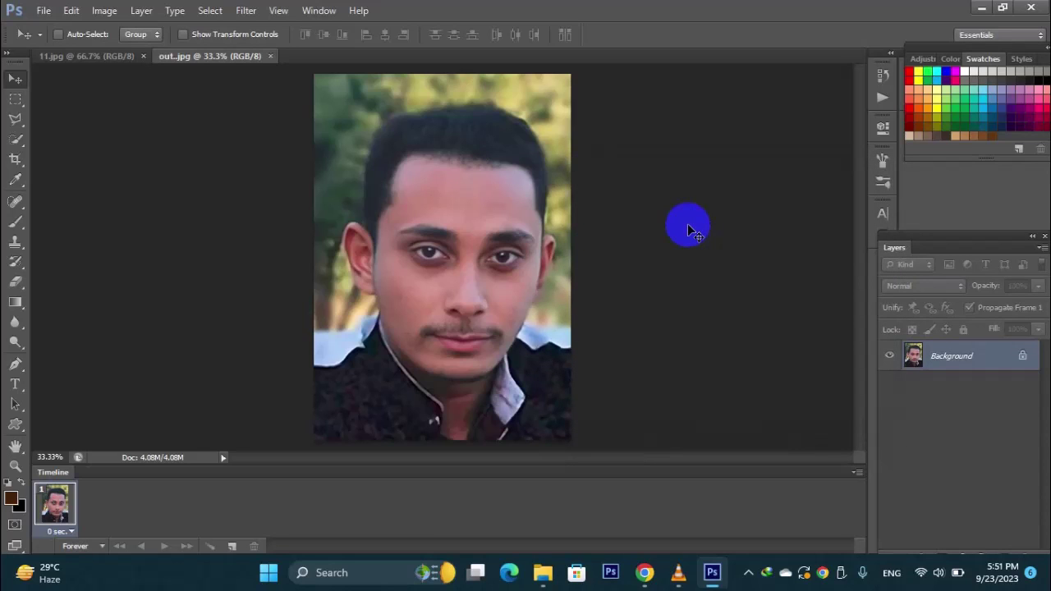
pyautogui.hotkey('ctrl', '+')
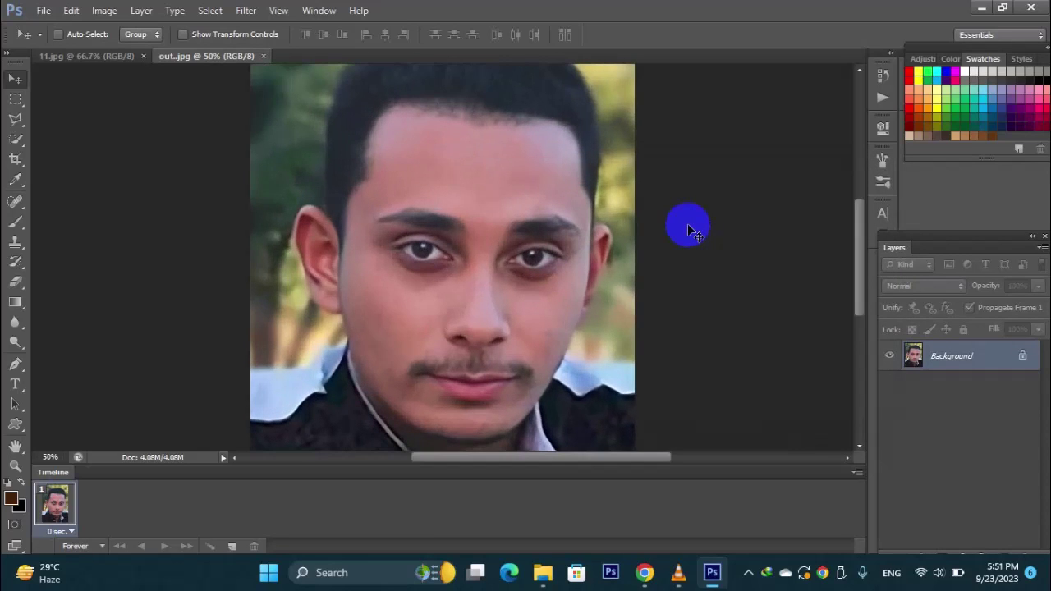
pyautogui.hotkey('ctrl', '-')
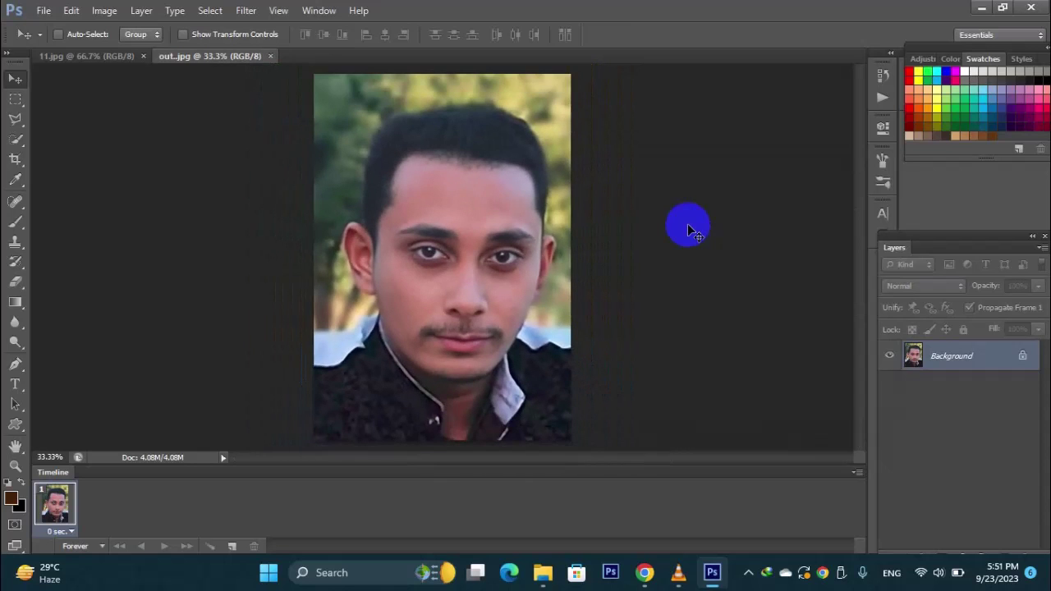
# - Minimize Photoshop and then the browser to reveal the bare desktop
pyautogui.click(979, 7)
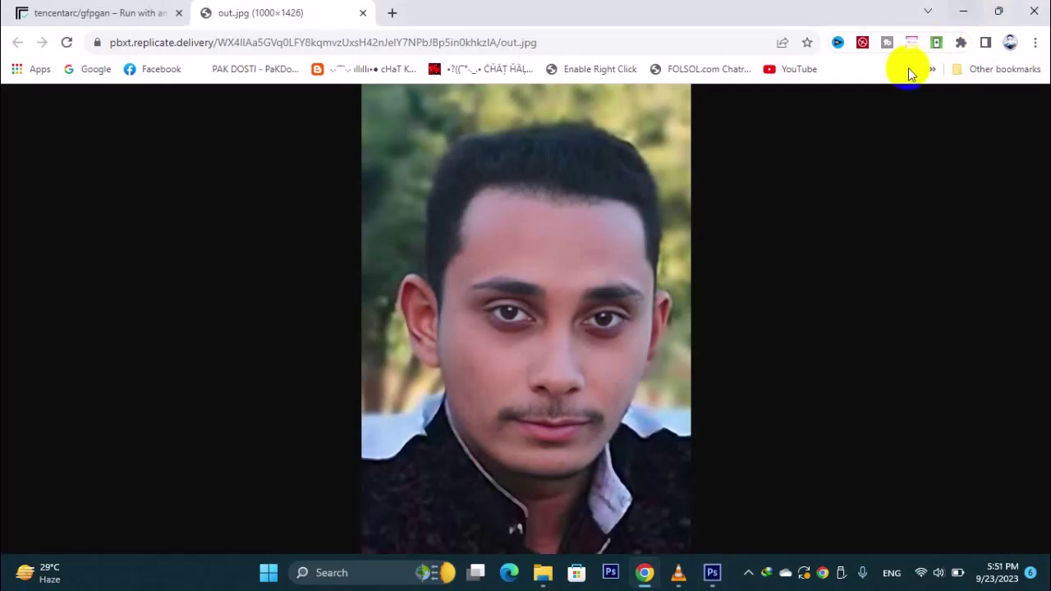
pyautogui.click(963, 11)
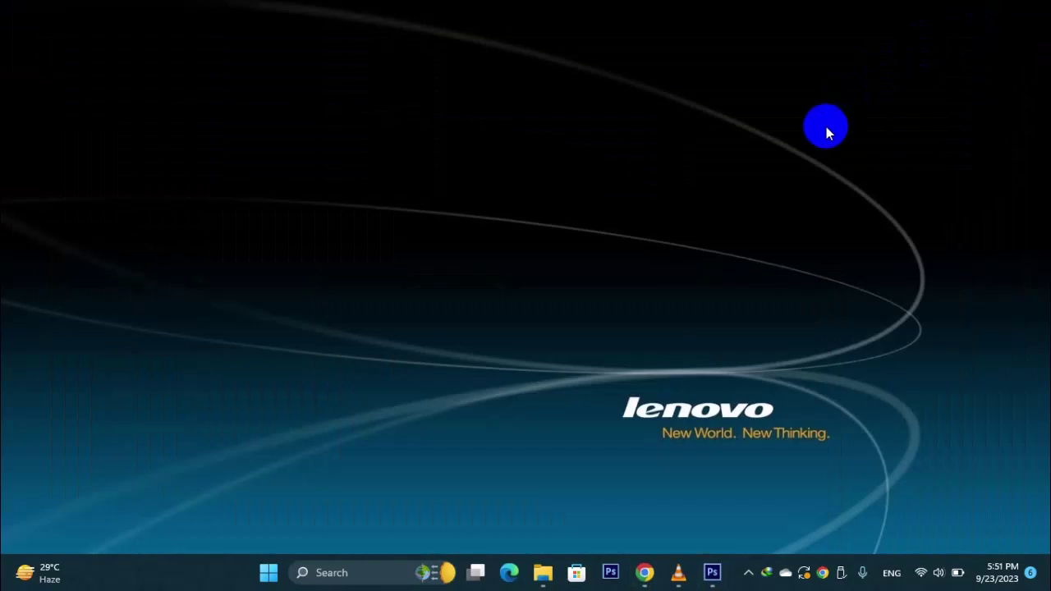